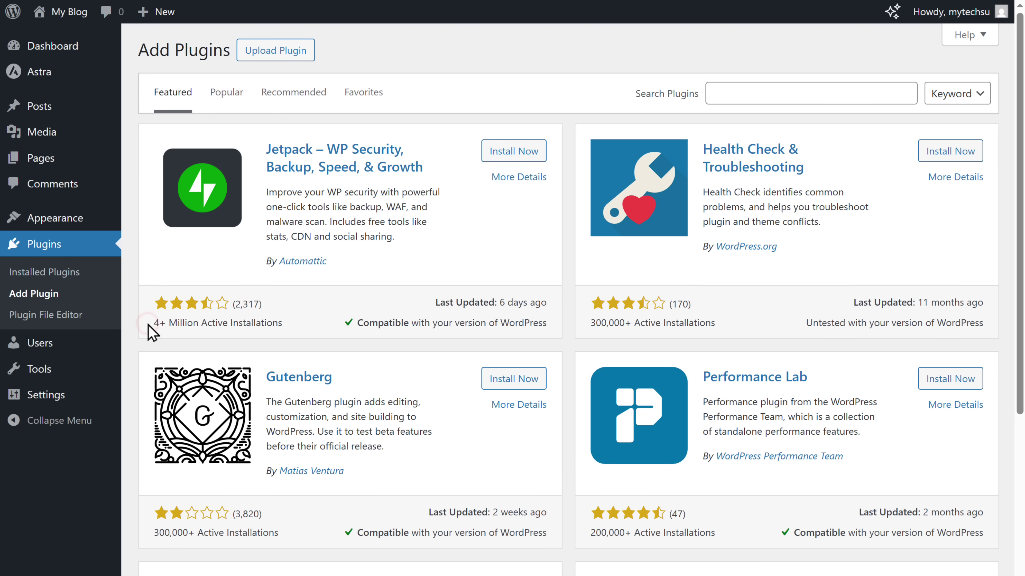
- Upload the plugin archive gw-website-builder-main.zip from the Downloads folder, install it and activate it
{"action": "left_click", "coordinate": [263, 61]}
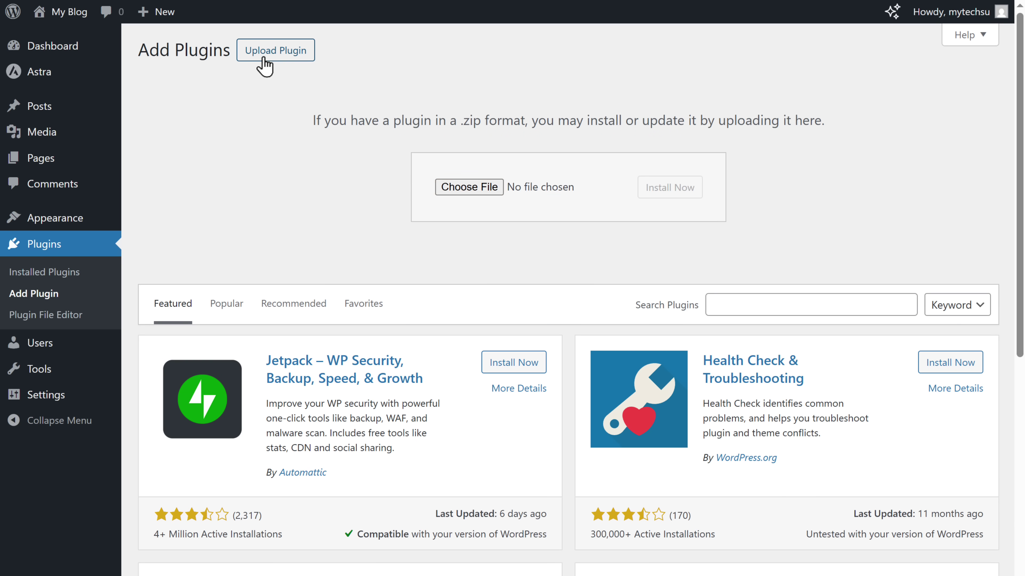
{"action": "left_click", "coordinate": [465, 189]}
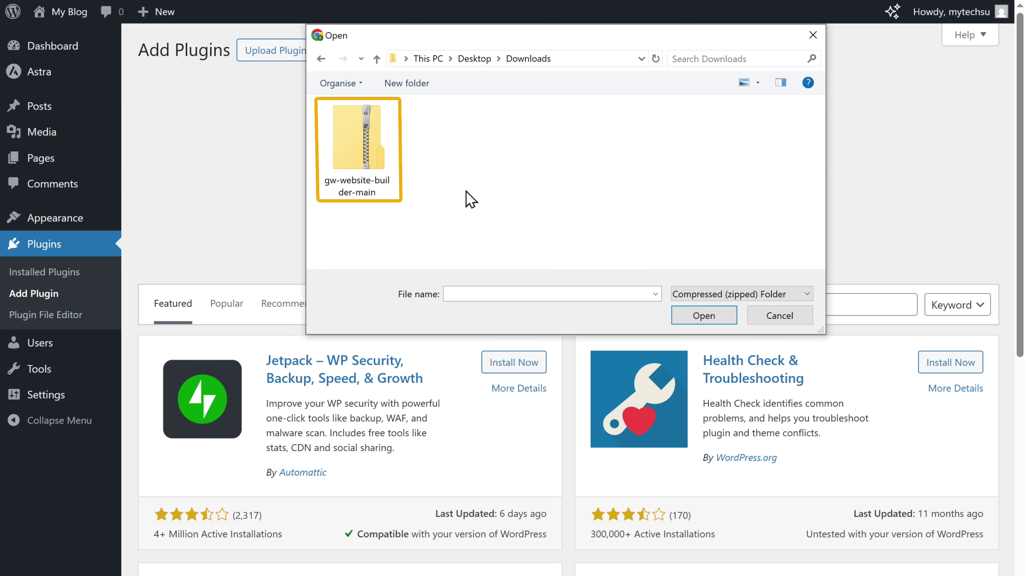
{"action": "double_click", "coordinate": [349, 142]}
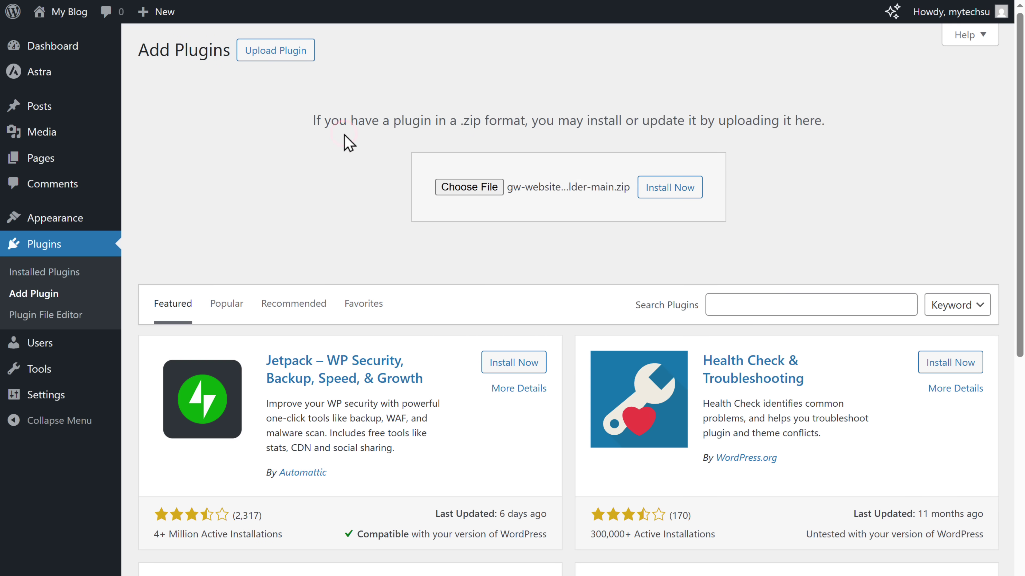
{"action": "left_click", "coordinate": [659, 191]}
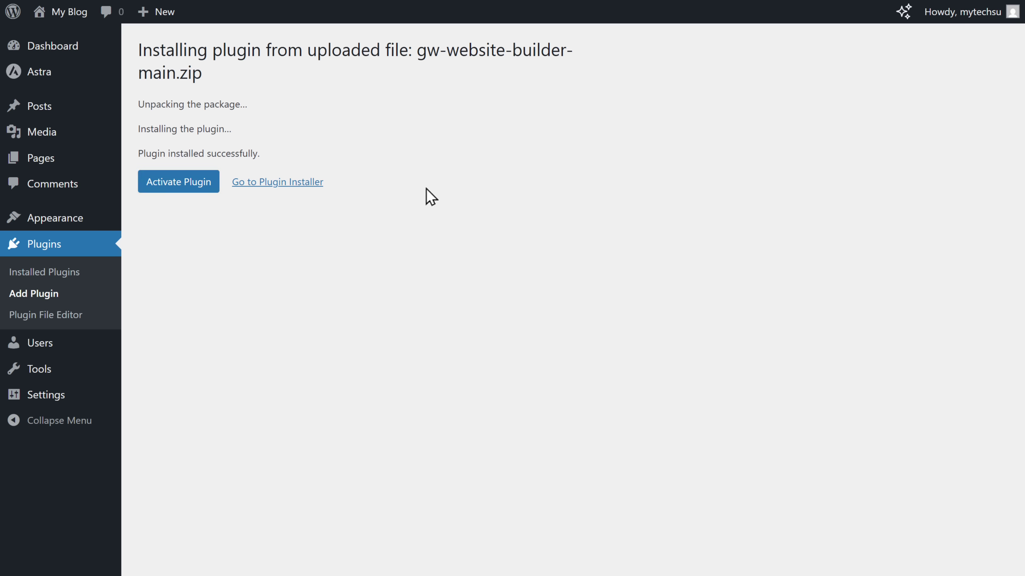
{"action": "left_click", "coordinate": [162, 185]}
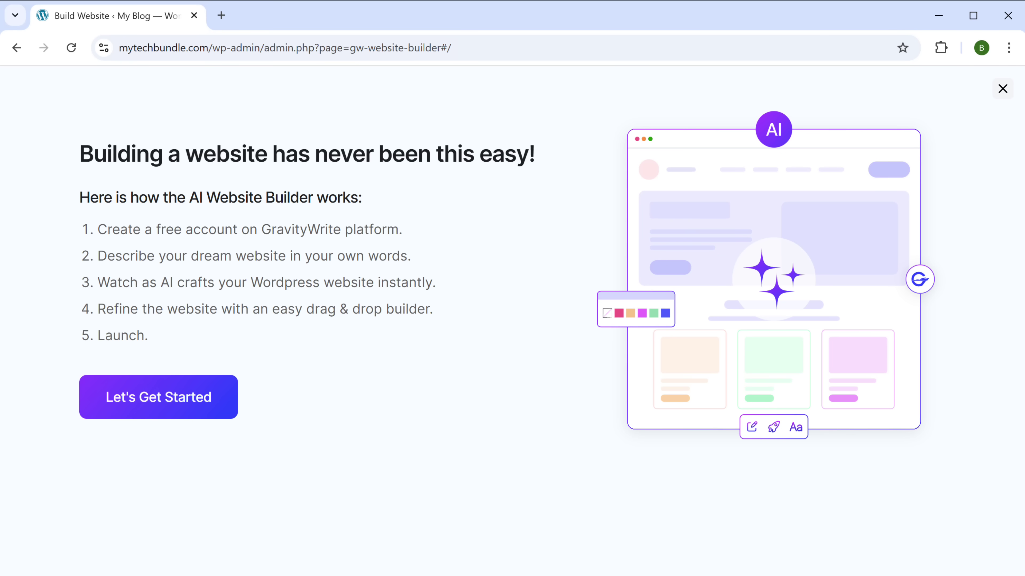
- Start the AI Website Builder in full screen and connect it to a GravityWrite account through the suggested Google sign-in
{"action": "key", "text": "F11"}
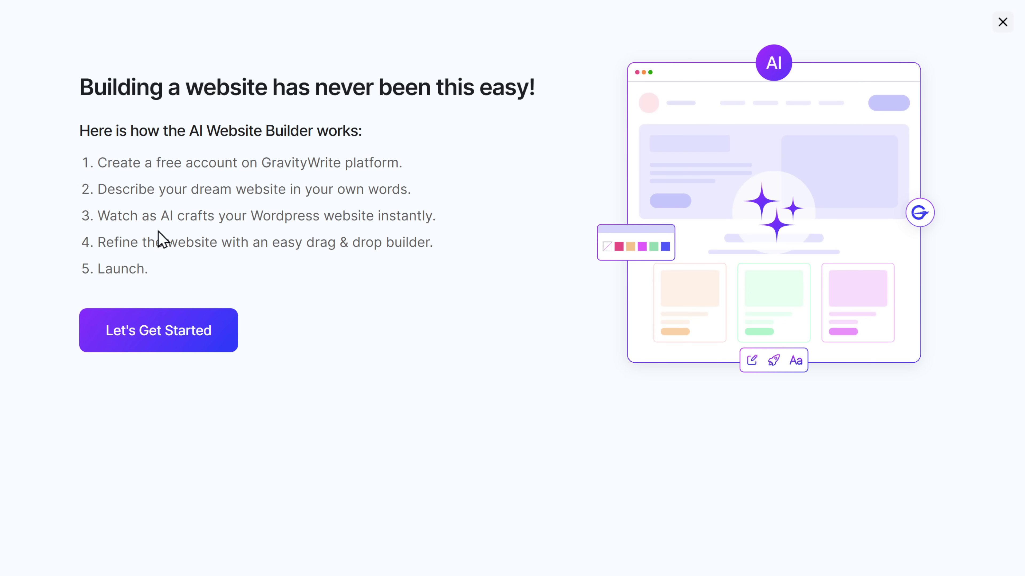
{"action": "left_click", "coordinate": [149, 344]}
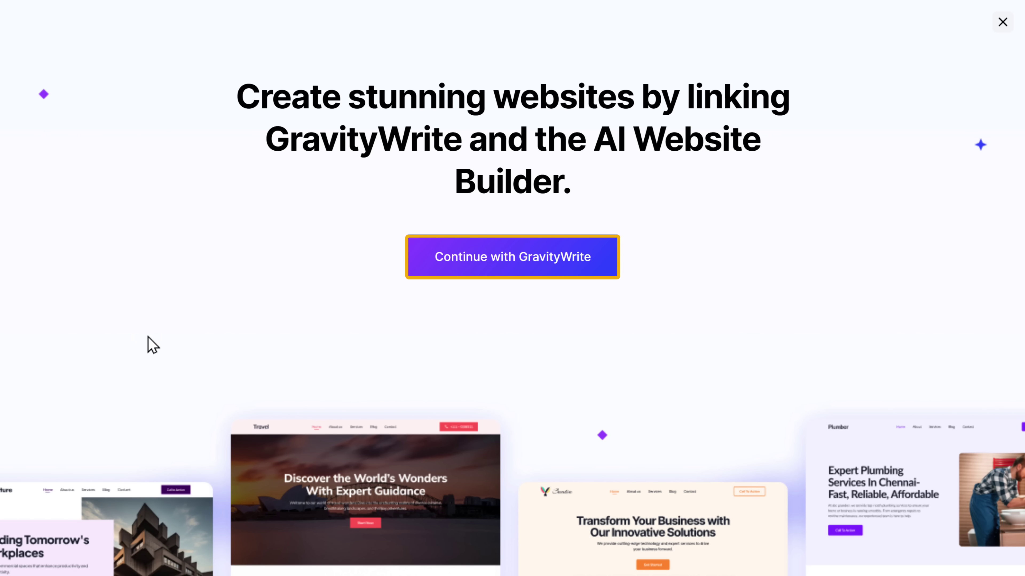
{"action": "left_click", "coordinate": [505, 267]}
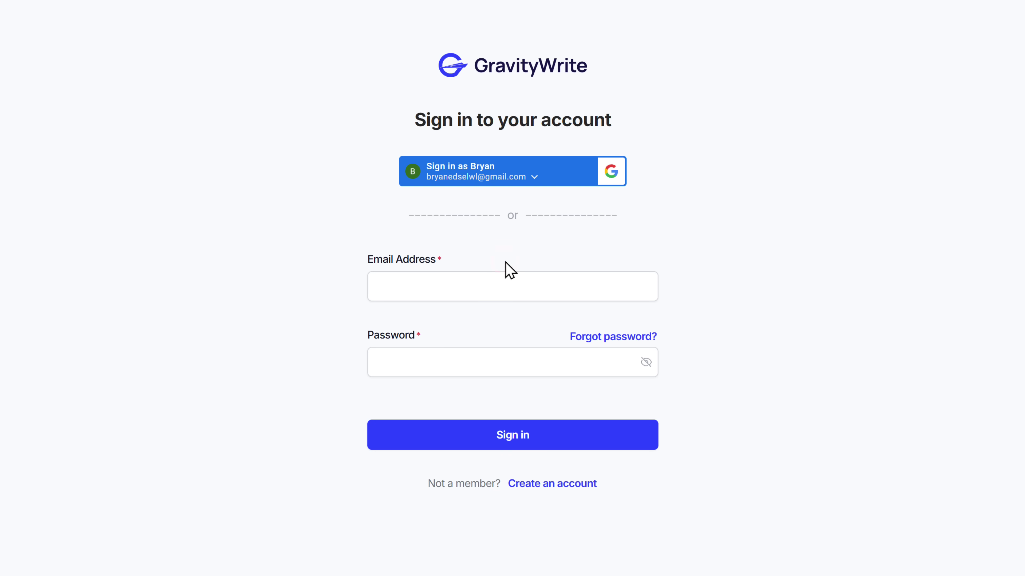
{"action": "left_click", "coordinate": [458, 180]}
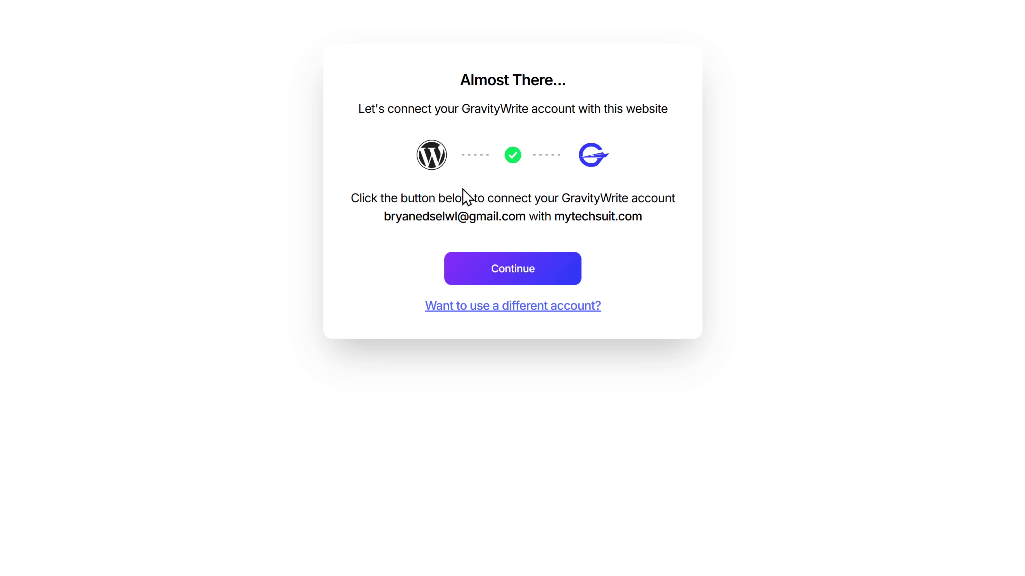
{"action": "left_click", "coordinate": [517, 283]}
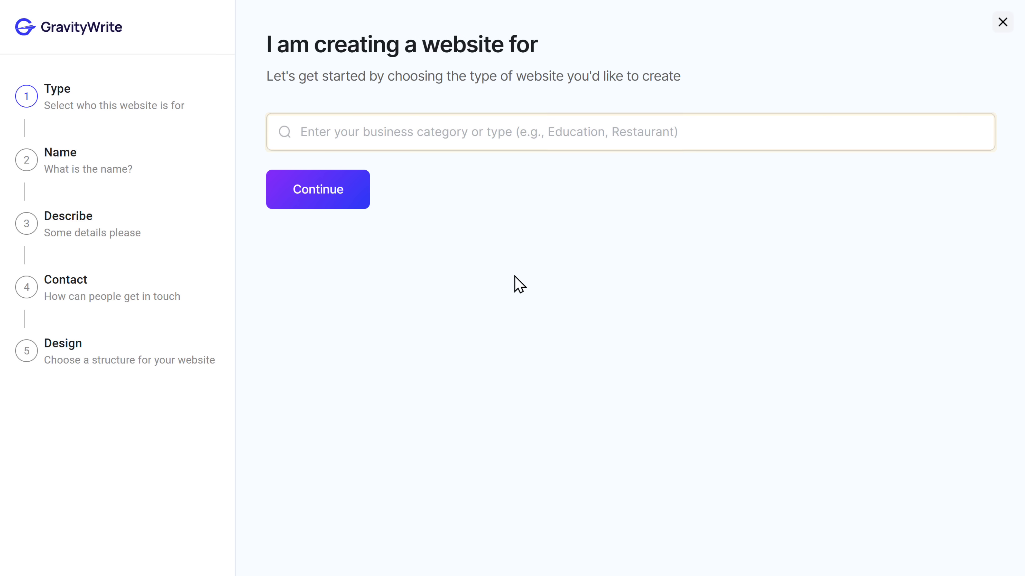
- Choose Business as the website type and continue to the name question
{"action": "left_click", "coordinate": [469, 130]}
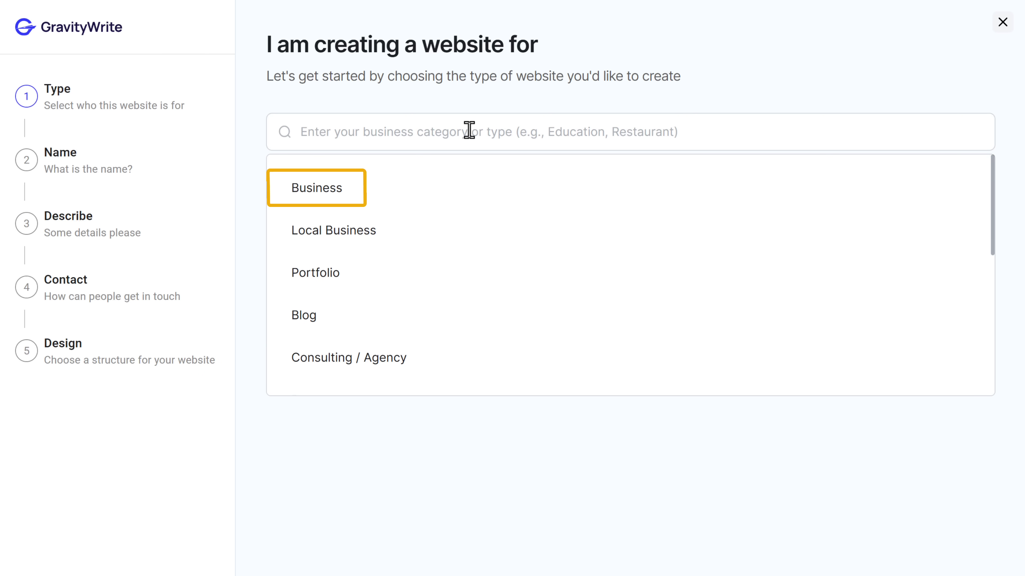
{"action": "left_click", "coordinate": [315, 197]}
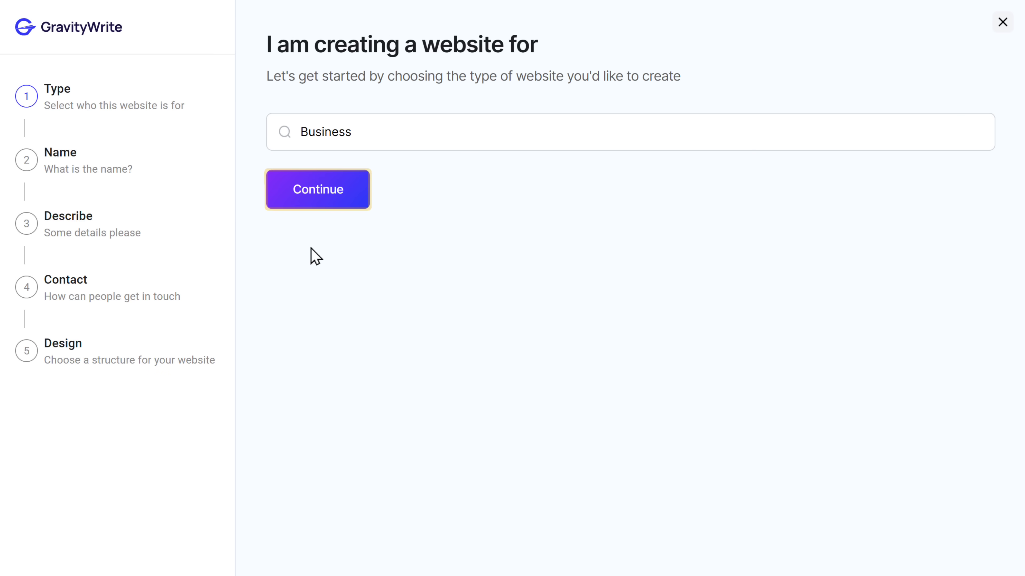
{"action": "left_click", "coordinate": [317, 195]}
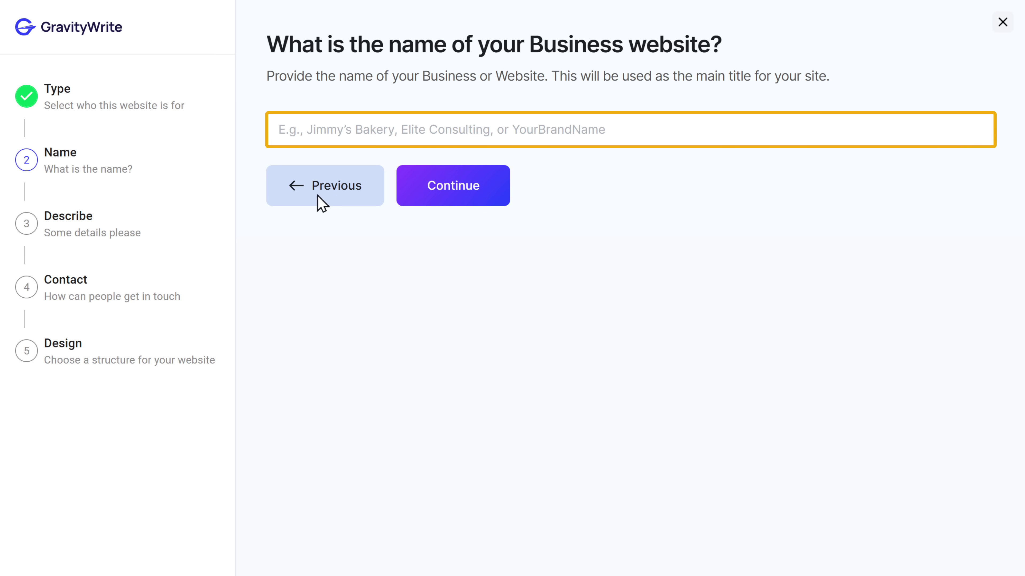
- Name the business website Mytechbundle and continue to the description questions
{"action": "left_click", "coordinate": [309, 128]}
{"action": "type", "text": "Myt"}
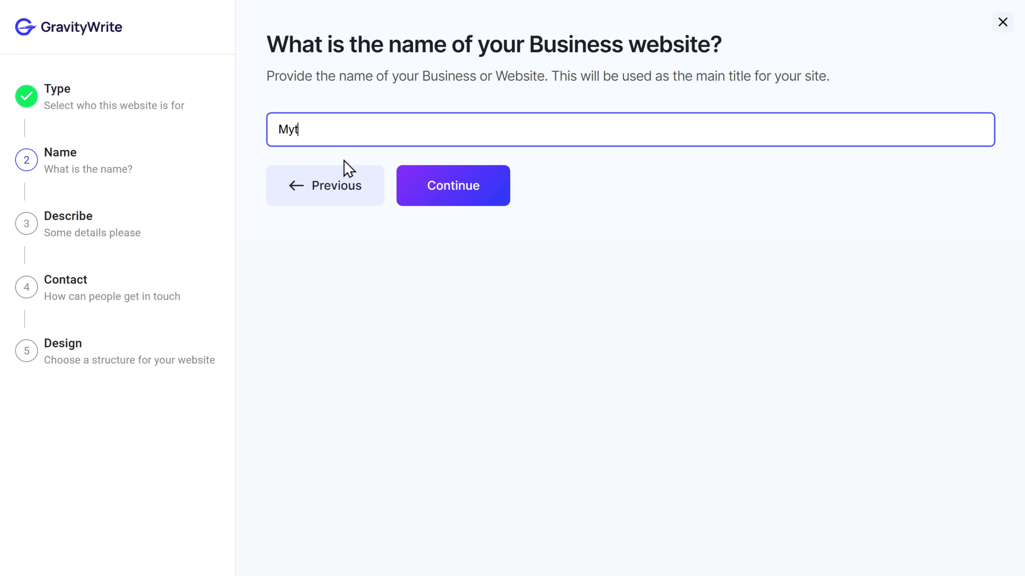
{"action": "type", "text": "echbundle"}
{"action": "left_click", "coordinate": [344, 161]}
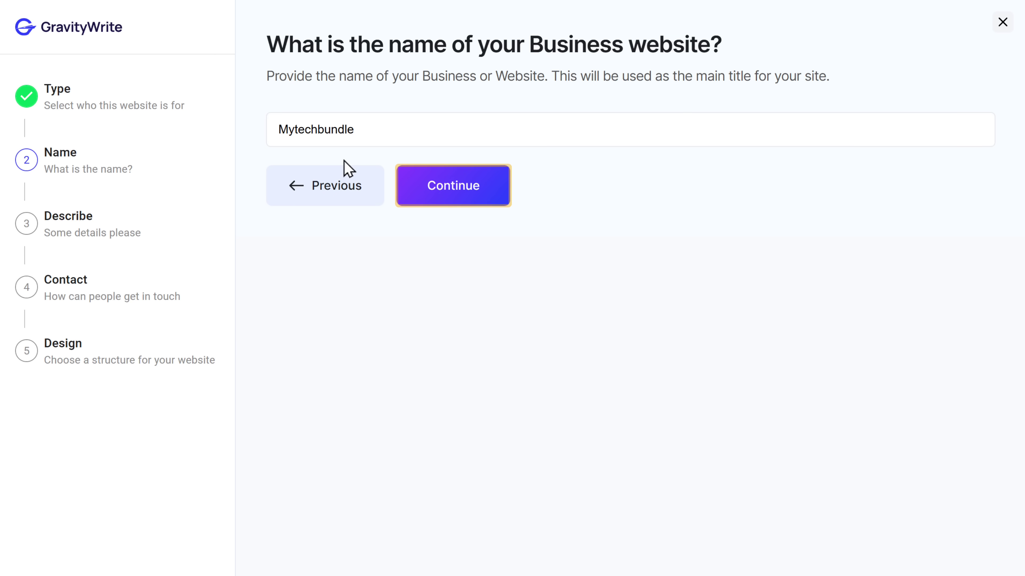
{"action": "left_click", "coordinate": [453, 190]}
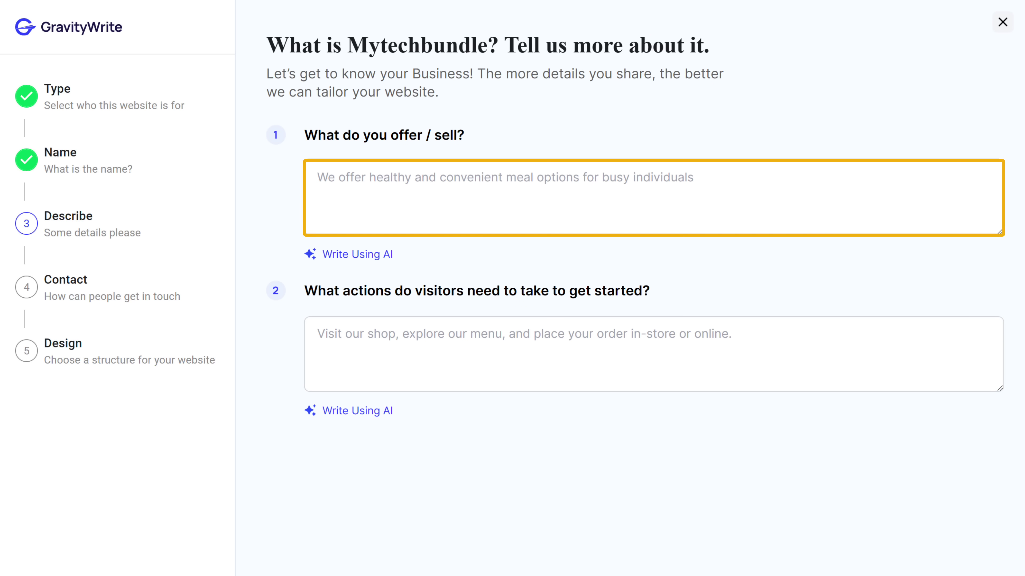
- Describe the offering as innovative IT services covering cloud infrastructure, consulting, industry specific software, cybersecurity and digital workplace tools, and have AI write the visitor actions
{"action": "left_click", "coordinate": [454, 189]}
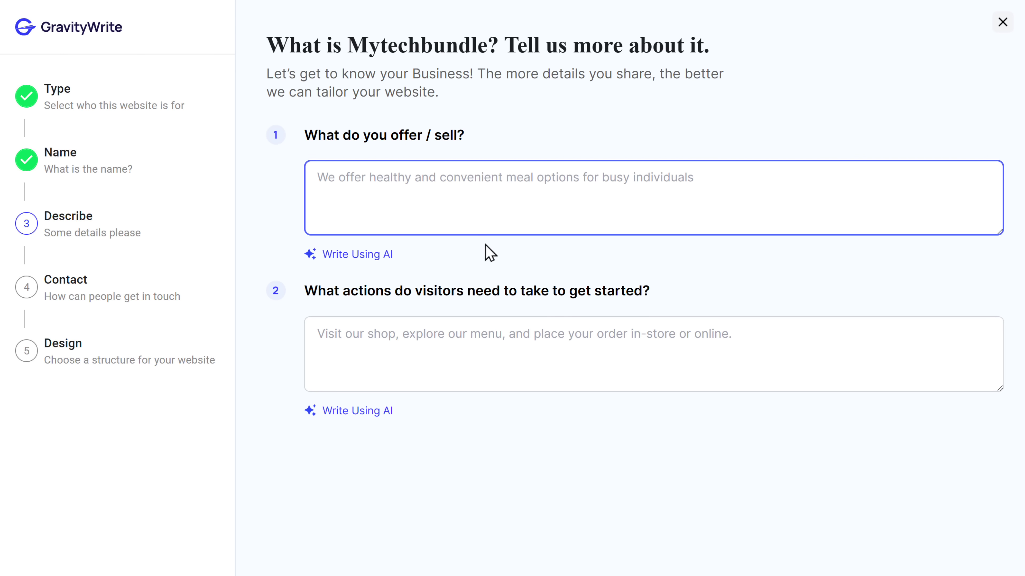
{"action": "type", "text": "We offer innovative, technology-driven IT services and solutions including cl"}
{"action": "type", "text": "e."}
{"action": "left_click", "coordinate": [490, 253]}
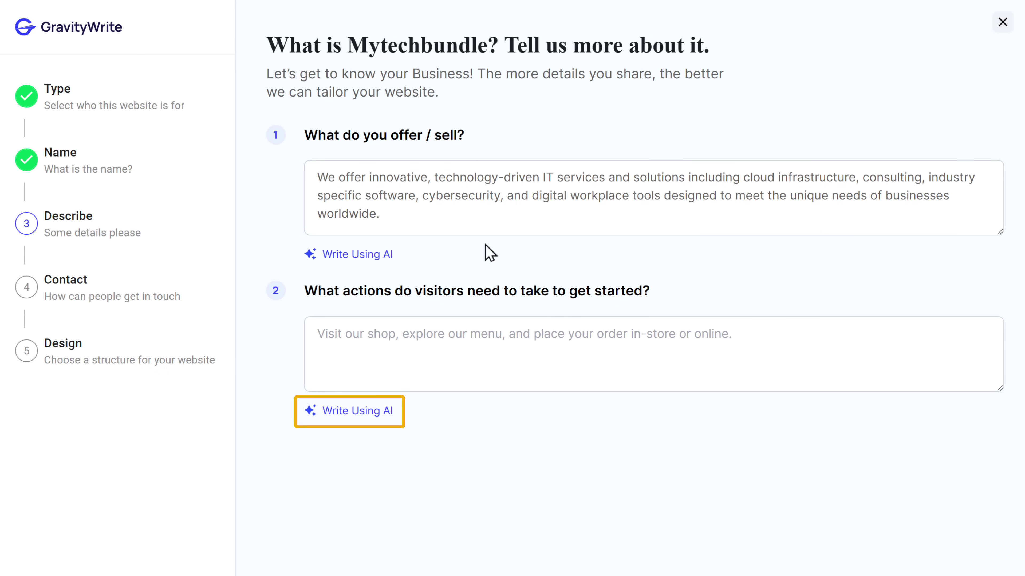
{"action": "left_click", "coordinate": [360, 418]}
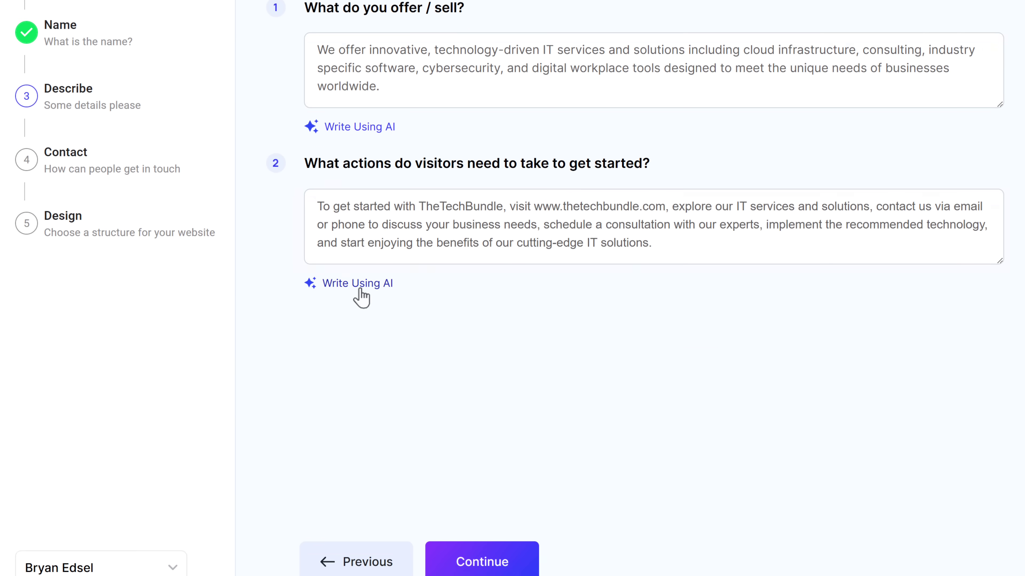
{"action": "left_click", "coordinate": [481, 552]}
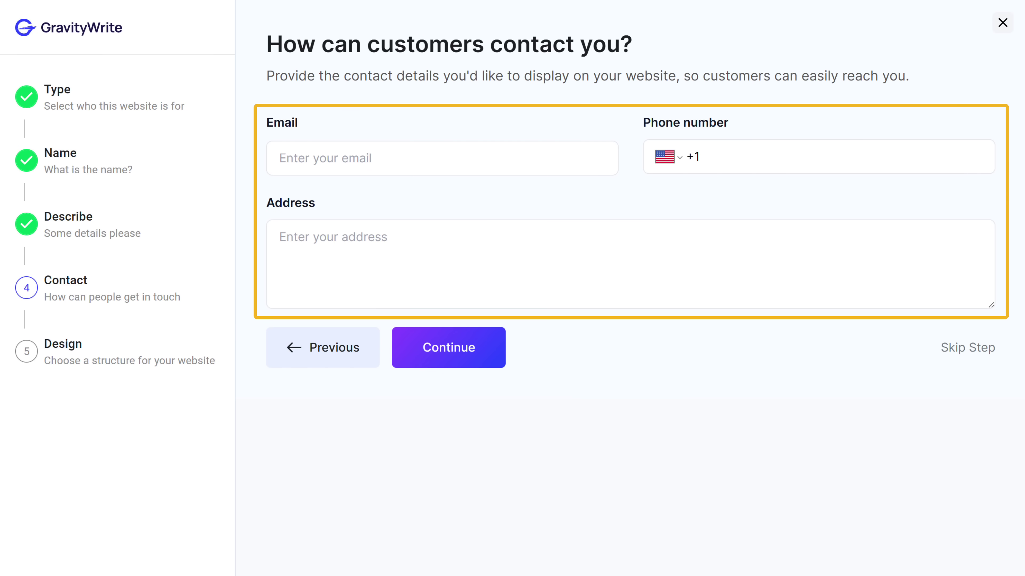
- Fill in the business contact email, phone number and address, and continue to the design choice
{"action": "left_click", "coordinate": [379, 159]}
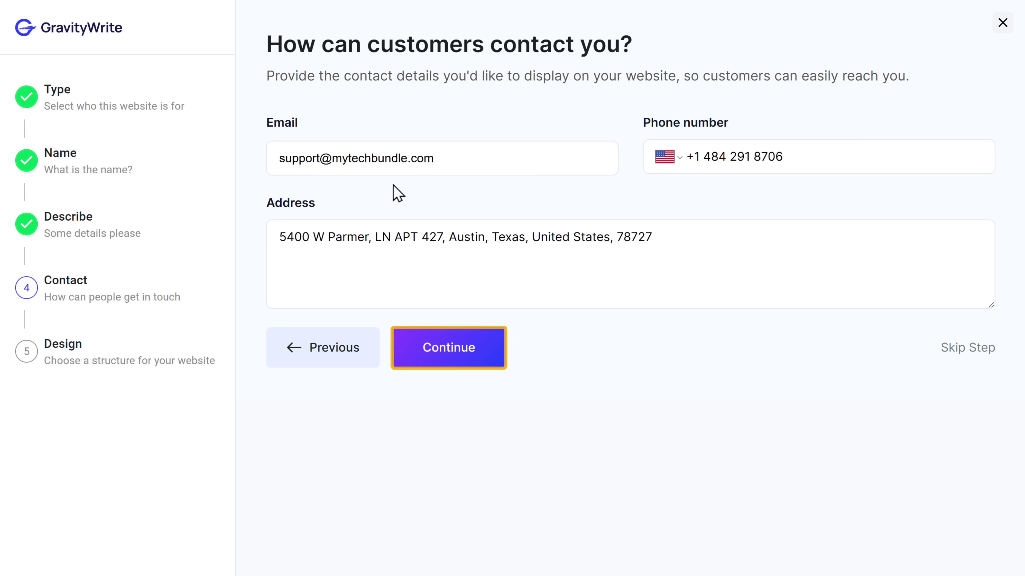
{"action": "left_click", "coordinate": [443, 349]}
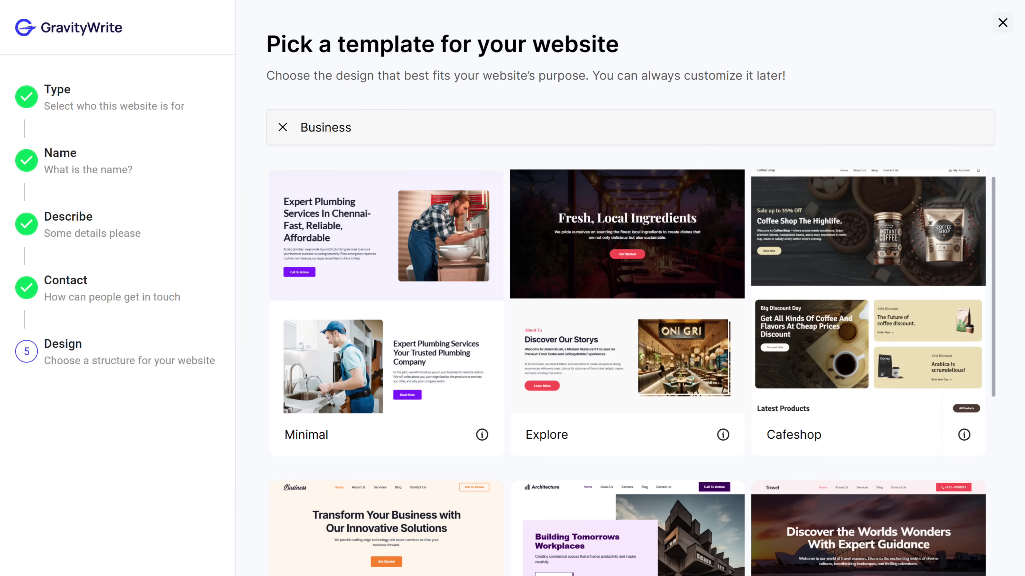
- Pick the Professional template for the website, accept the summary of the business details and start customizing
{"action": "scroll", "coordinate": [628, 323], "scroll_direction": "down", "scroll_amount": 10}
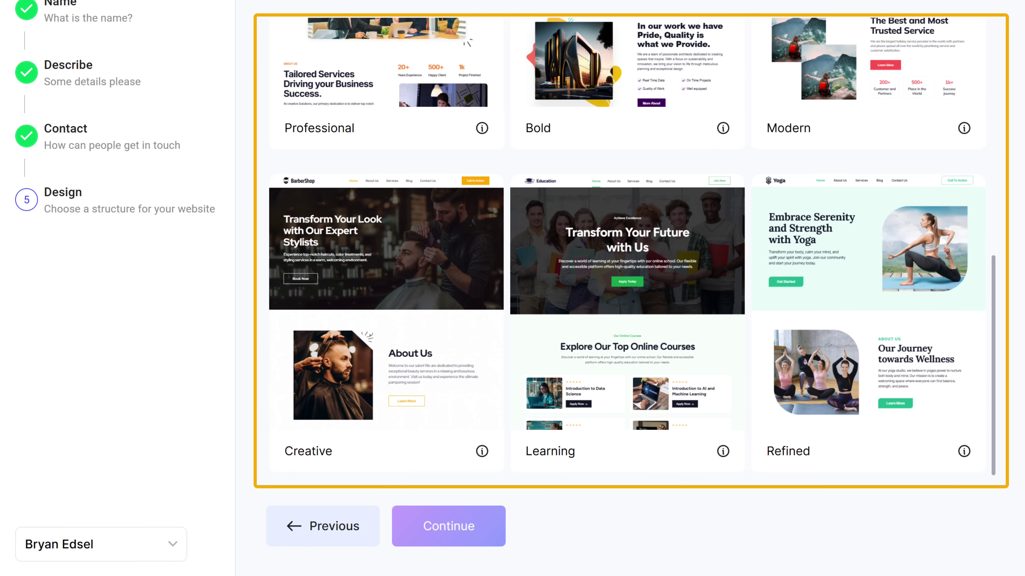
{"action": "scroll", "coordinate": [628, 246], "scroll_direction": "up", "scroll_amount": 5}
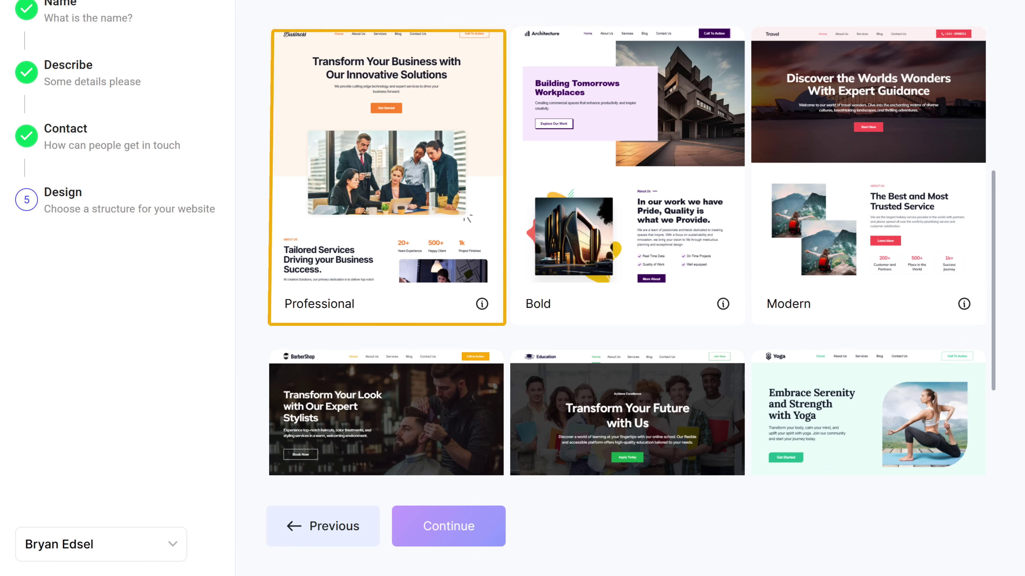
{"action": "left_click", "coordinate": [394, 170]}
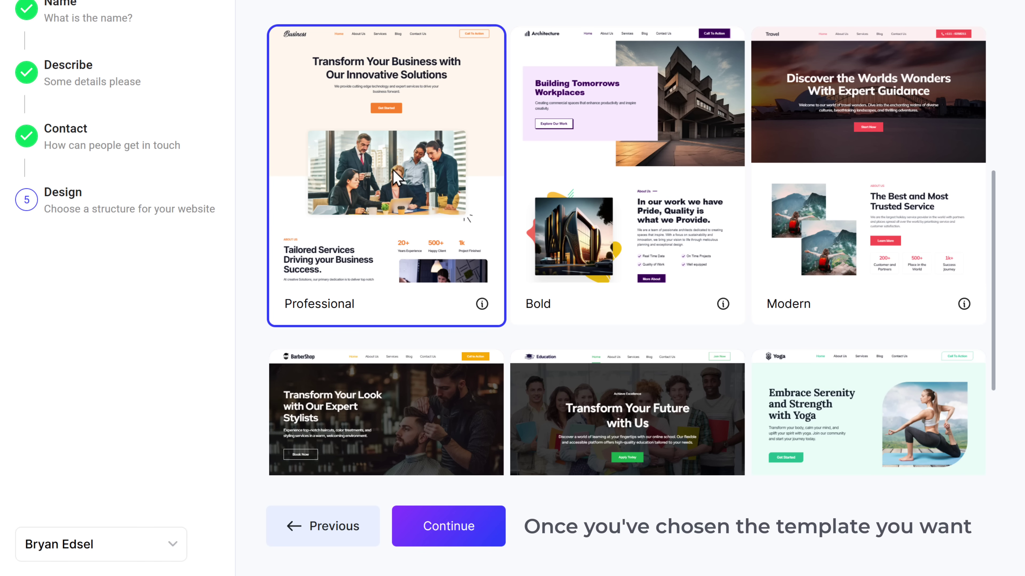
{"action": "left_click", "coordinate": [448, 540]}
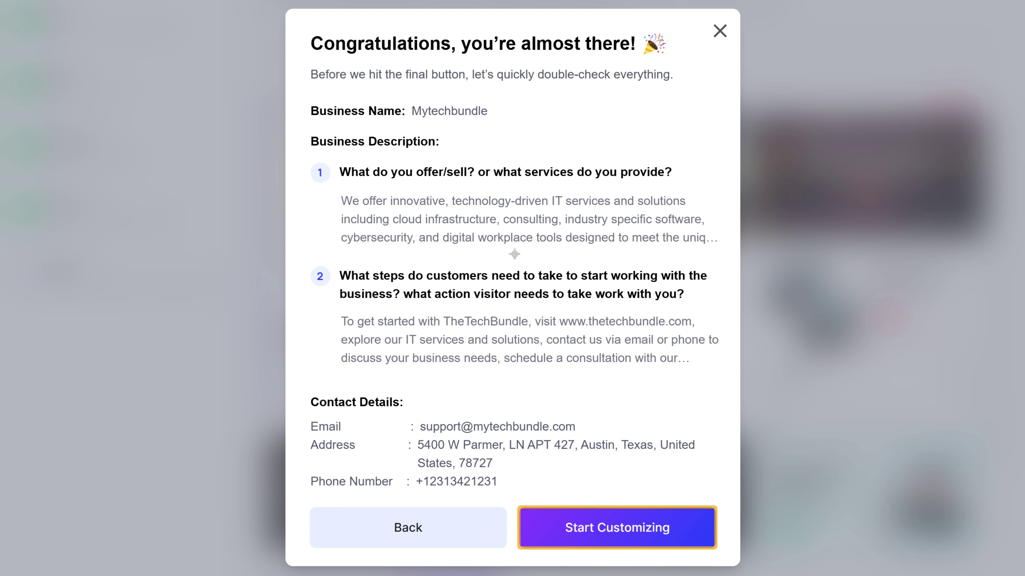
{"action": "left_click", "coordinate": [620, 543]}
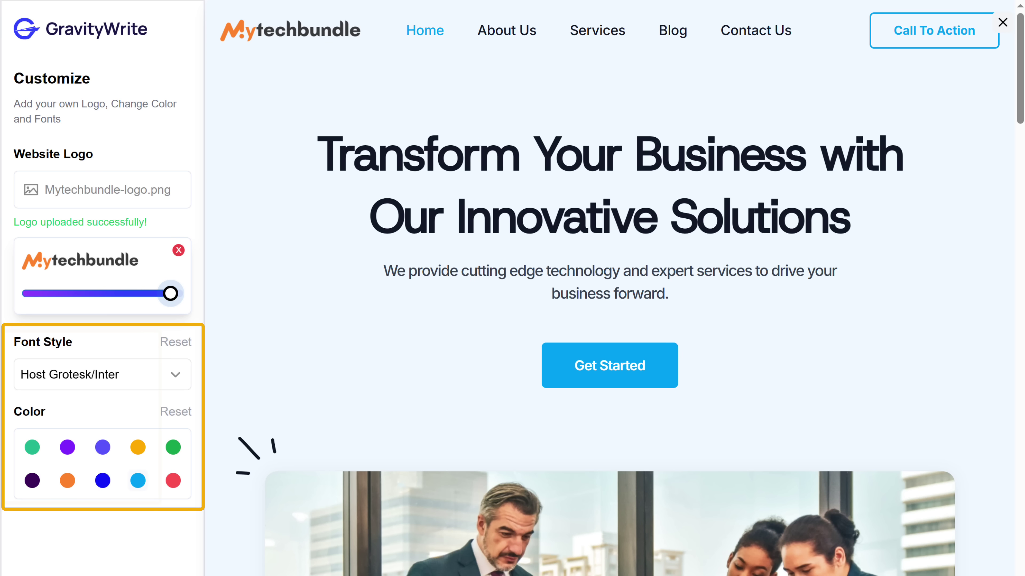
- Set the website's font style to Lato/Inter and its color to orange, and start building the site
{"action": "left_click", "coordinate": [78, 378]}
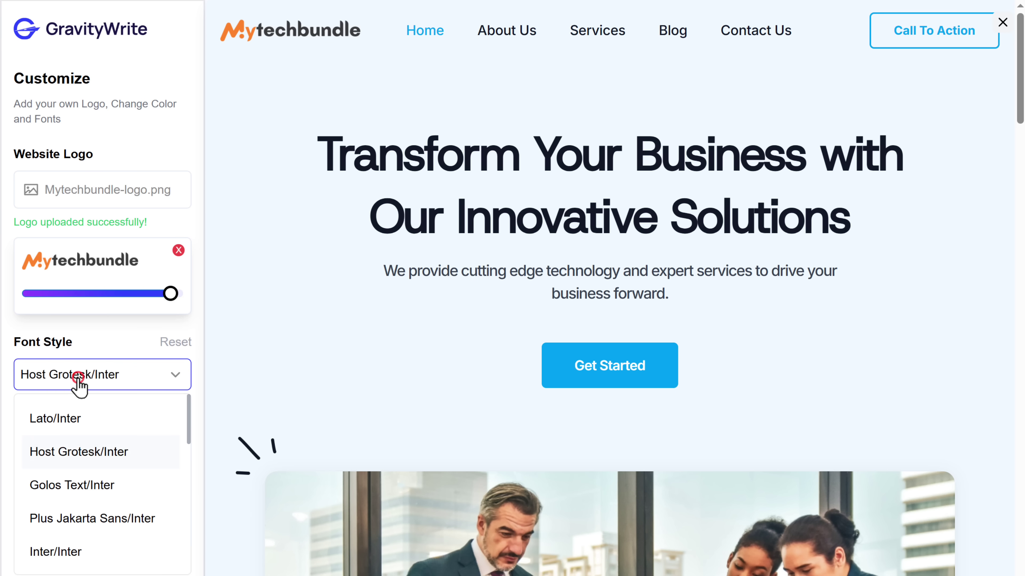
{"action": "left_click", "coordinate": [56, 420]}
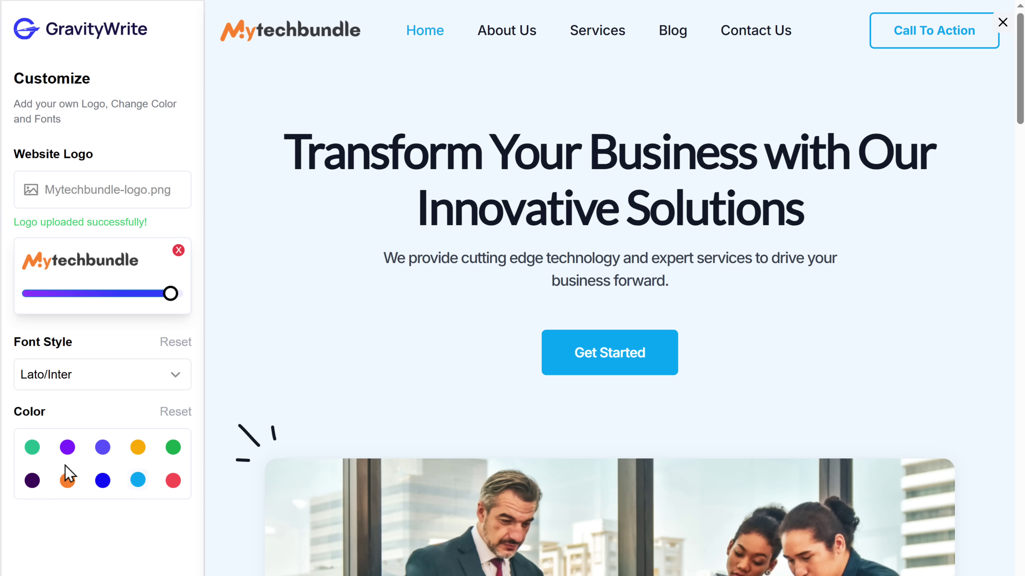
{"action": "left_click", "coordinate": [67, 481]}
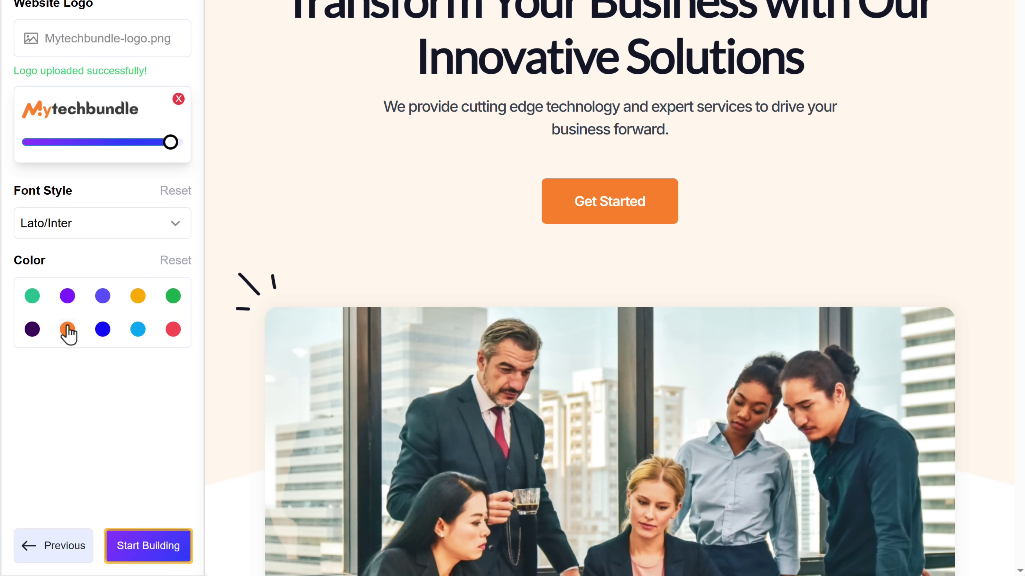
{"action": "left_click", "coordinate": [146, 548]}
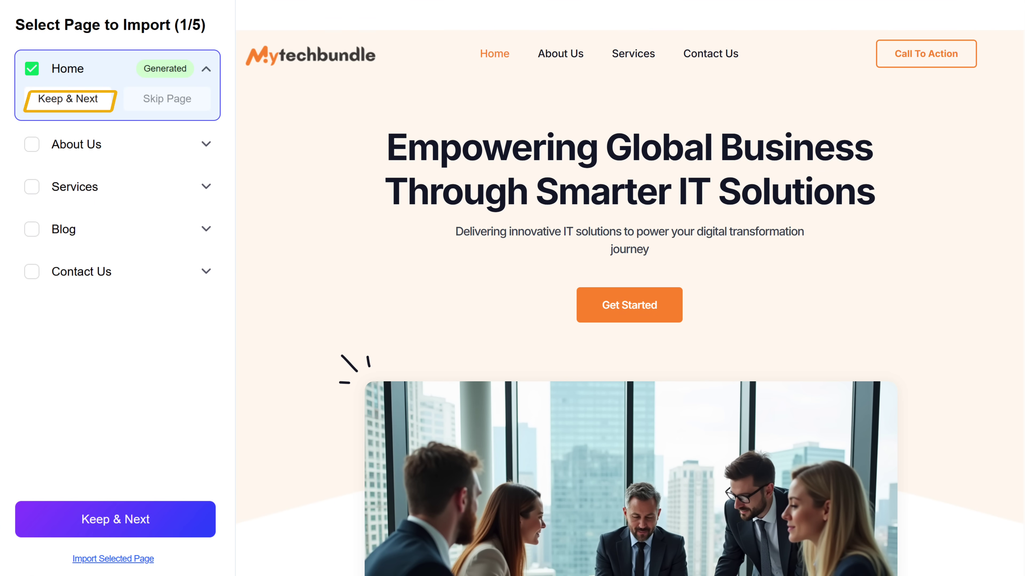
- Mark the Home, About Us, Services and Contact Us pages for import, generating pages where needed, and skip the Blog page
{"action": "left_click", "coordinate": [53, 104]}
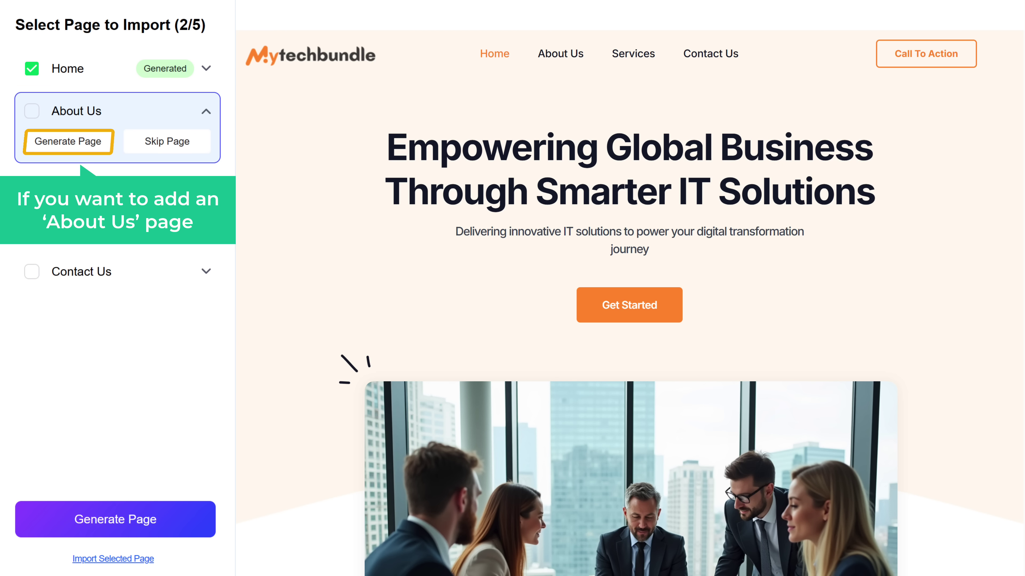
{"action": "left_click", "coordinate": [57, 145]}
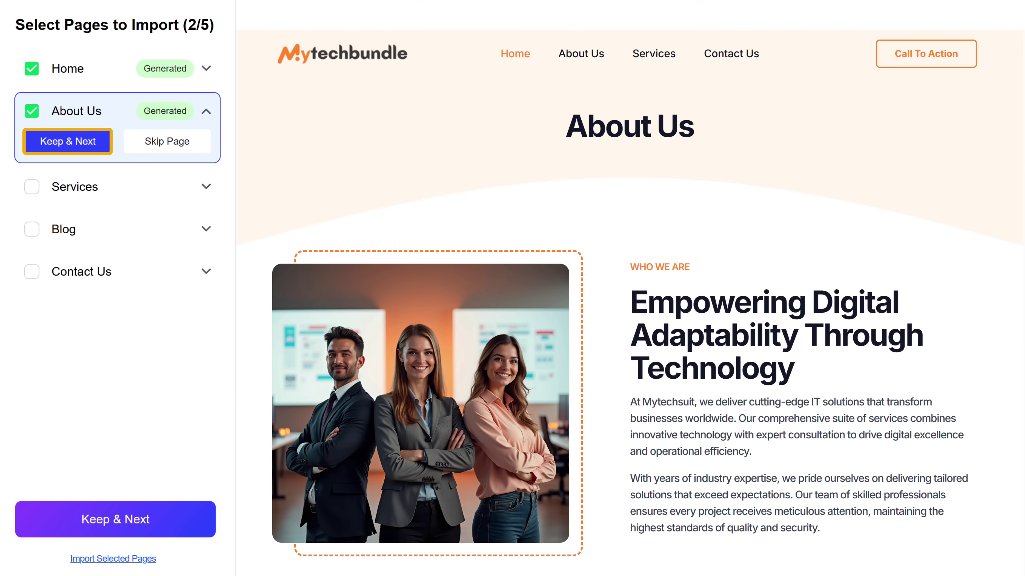
{"action": "left_click", "coordinate": [57, 149]}
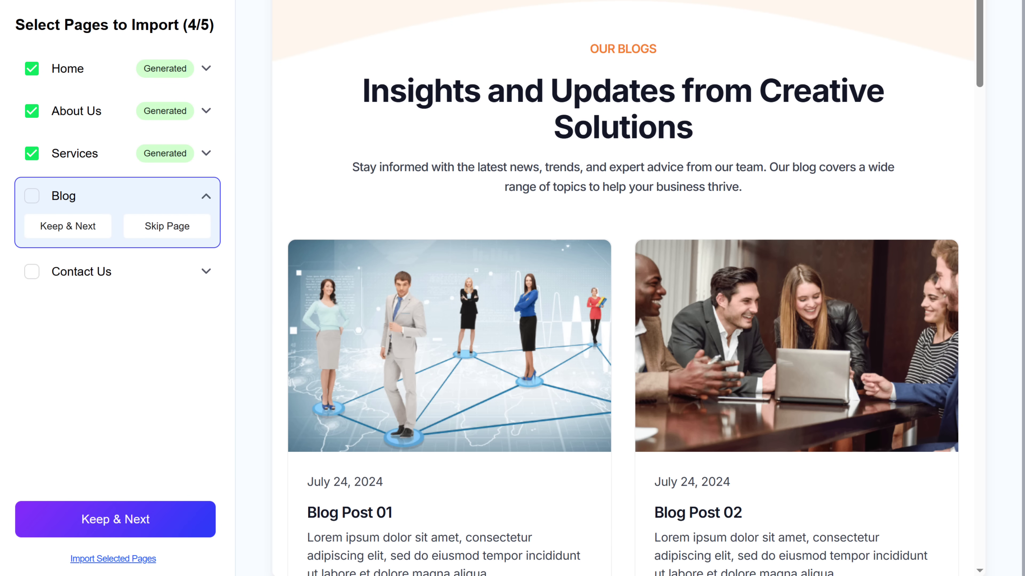
{"action": "left_click", "coordinate": [154, 228]}
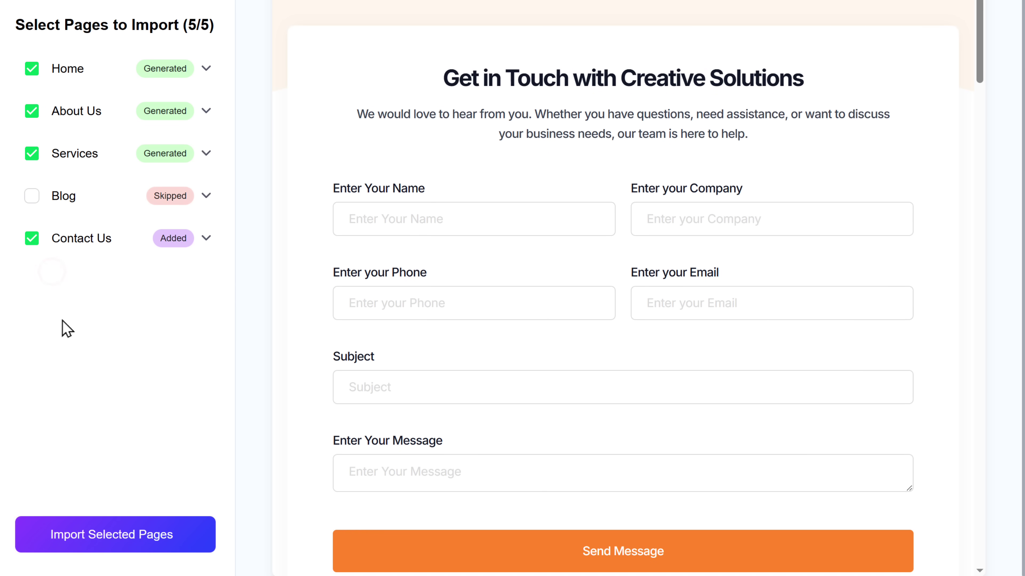
- Import the selected pages and visit the finished website, looking through its home page down to the FAQ section
{"action": "left_click", "coordinate": [107, 546]}
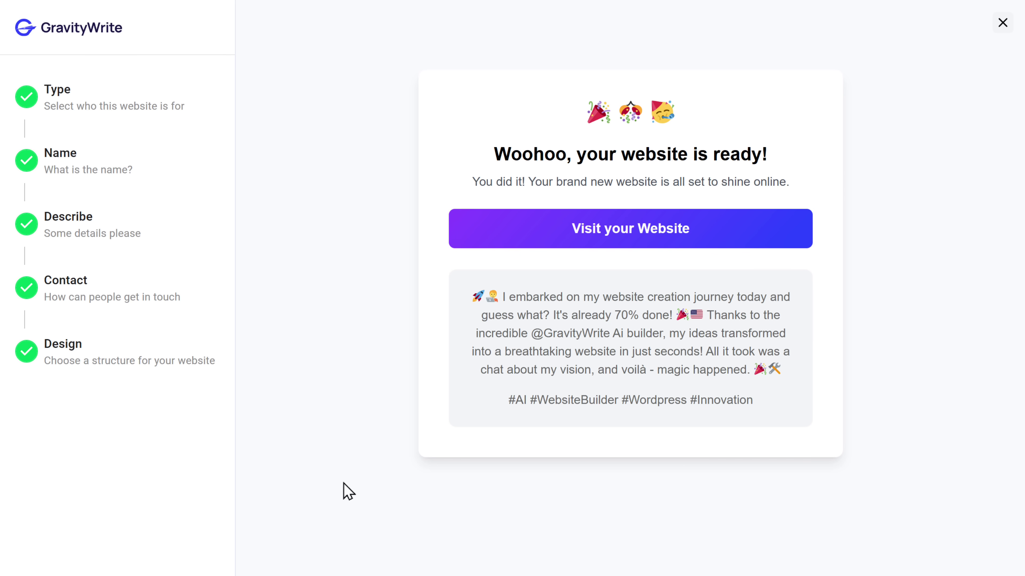
{"action": "left_click", "coordinate": [623, 243]}
{"action": "scroll", "coordinate": [624, 242], "scroll_direction": "down", "scroll_amount": 20}
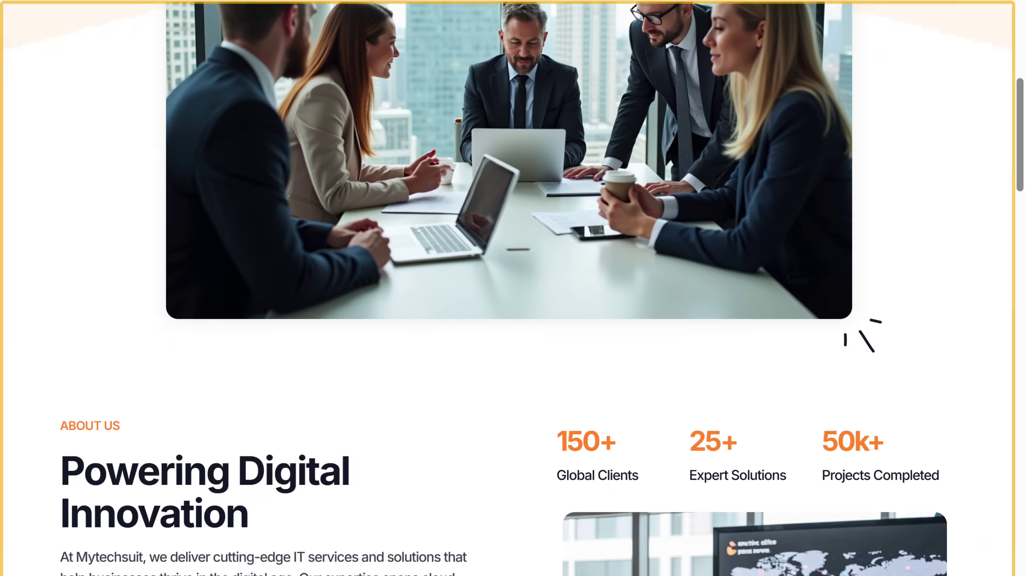
{"action": "scroll", "coordinate": [513, 288], "scroll_direction": "down", "scroll_amount": 10}
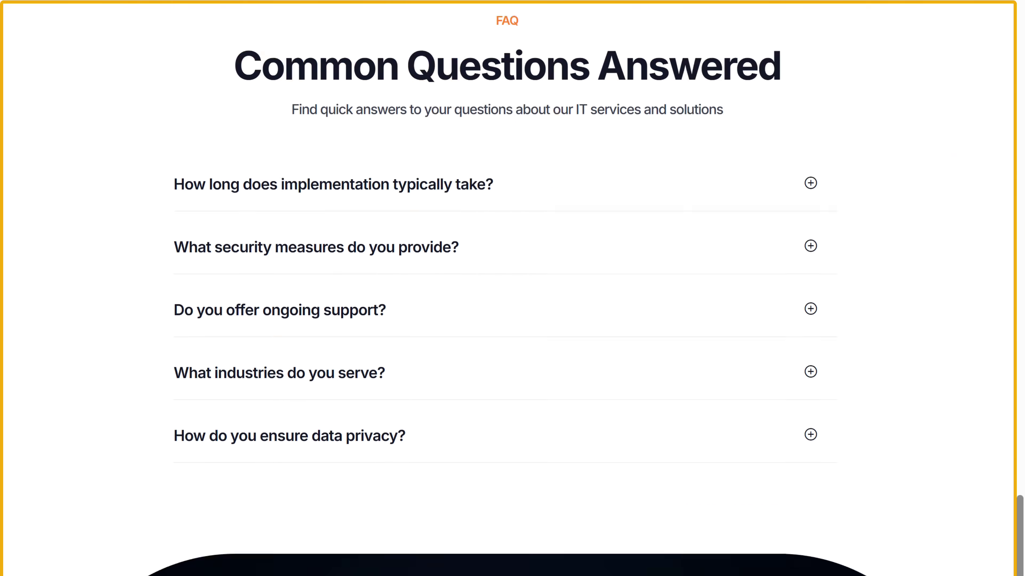
{"action": "scroll", "coordinate": [512, 289], "scroll_direction": "up", "scroll_amount": 20}
{"action": "scroll", "coordinate": [513, 288], "scroll_direction": "up", "scroll_amount": 10}
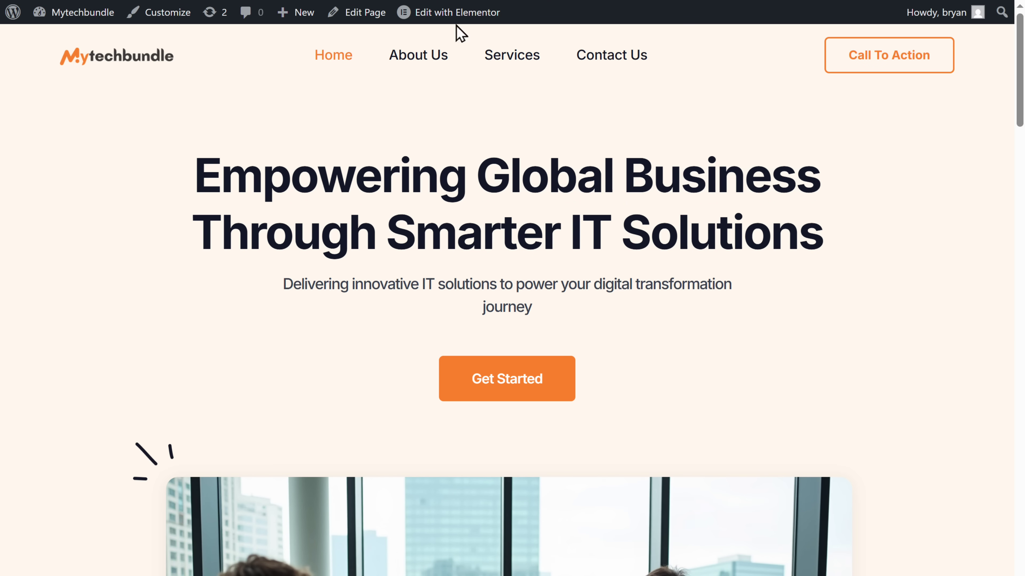
- With Elementor, set the home page's main heading to "Welcome to our Digital Innovation Space" and its subheading to "Innovate faster. Operate smarter. Succeed globally."
{"action": "left_click", "coordinate": [456, 13]}
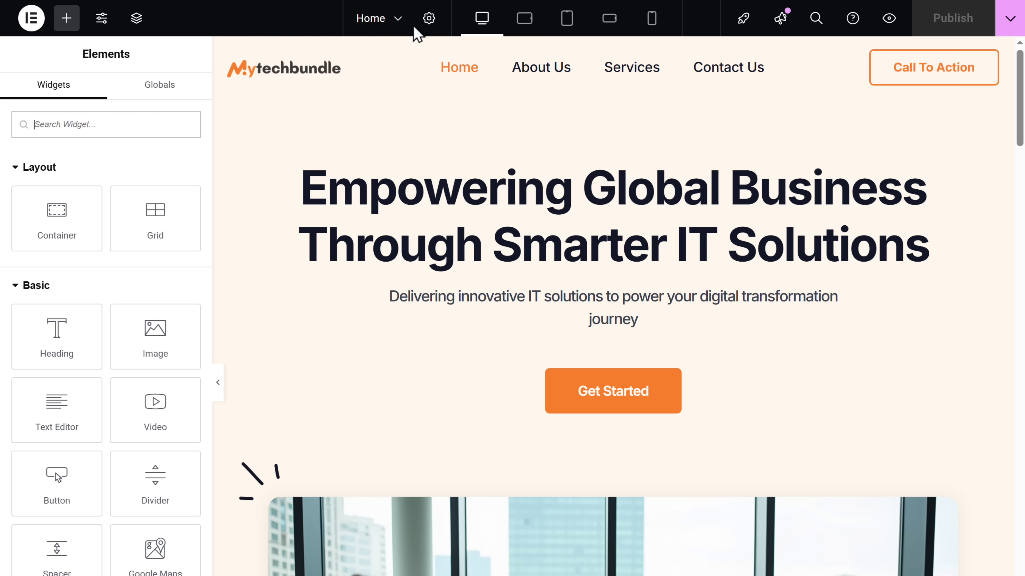
{"action": "left_click", "coordinate": [409, 207]}
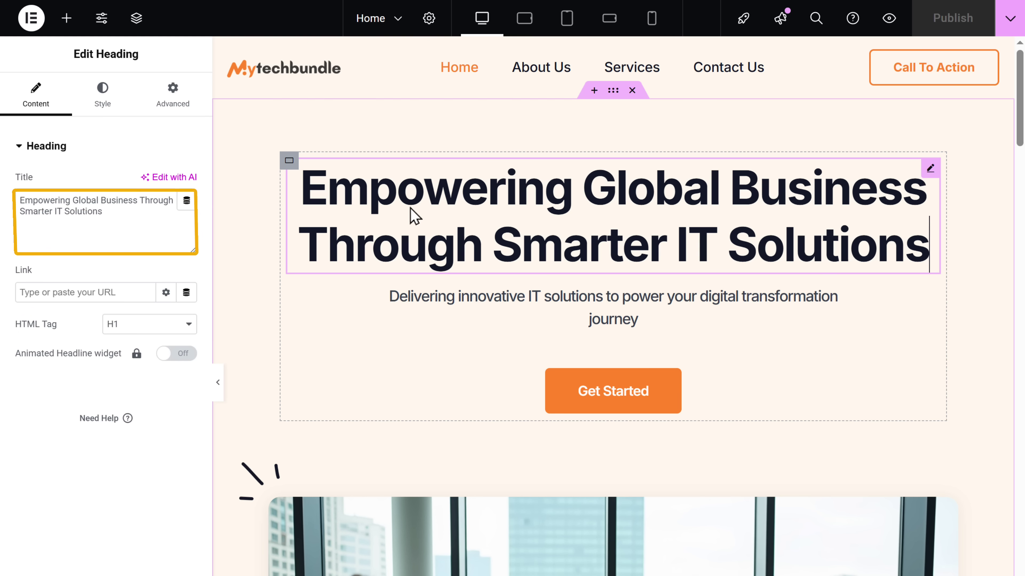
{"action": "left_click_drag", "start_coordinate": [107, 213], "coordinate": [16, 202]}
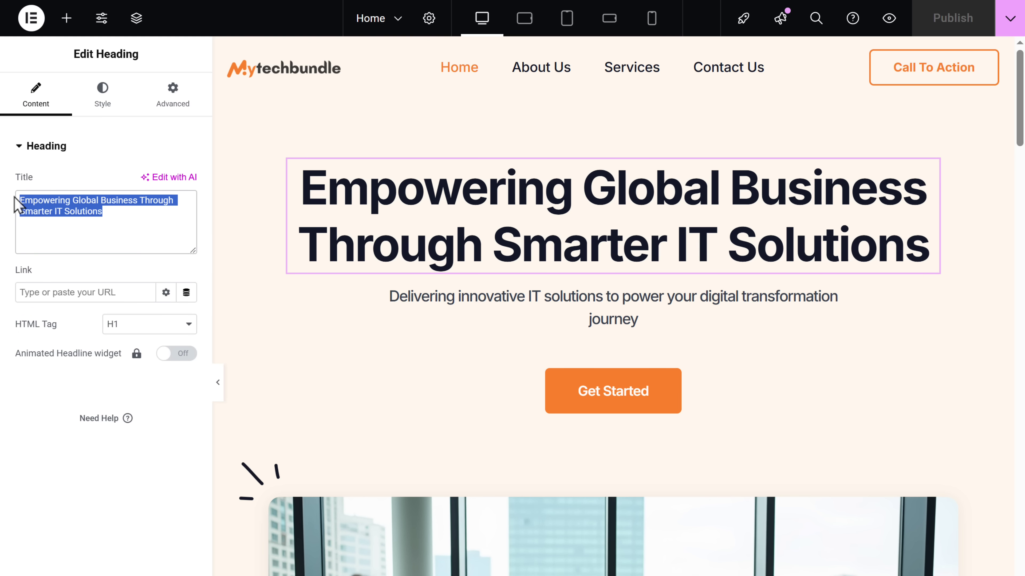
{"action": "type", "text": "Welcome to our Digital Innovation Space"}
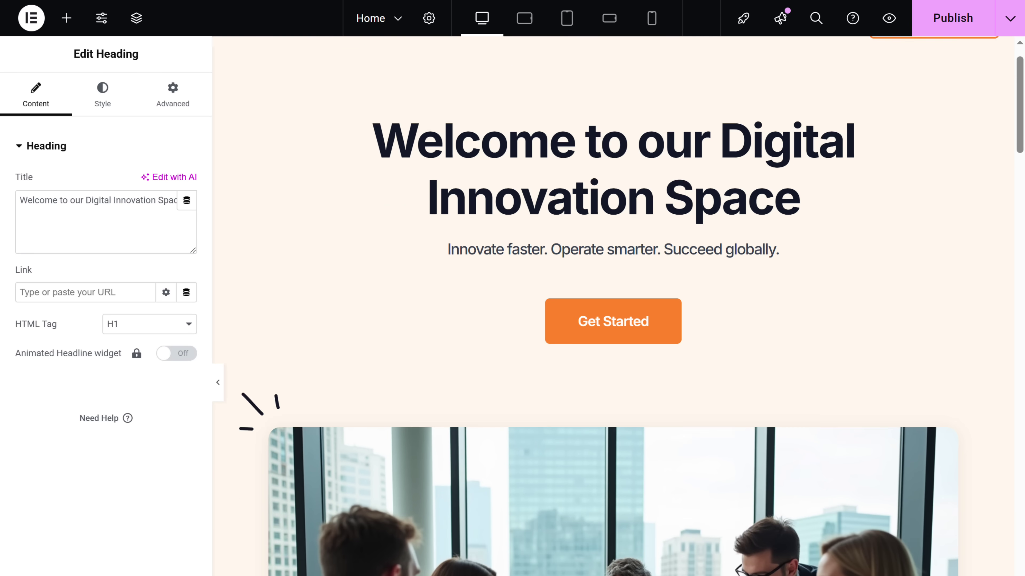
- Replace the large team photo below the heading with GW-Generated-Image-6_20_2025__12_42_06_PM from the Downloads folder, and publish the page
{"action": "scroll", "coordinate": [617, 306], "scroll_direction": "down", "scroll_amount": 6}
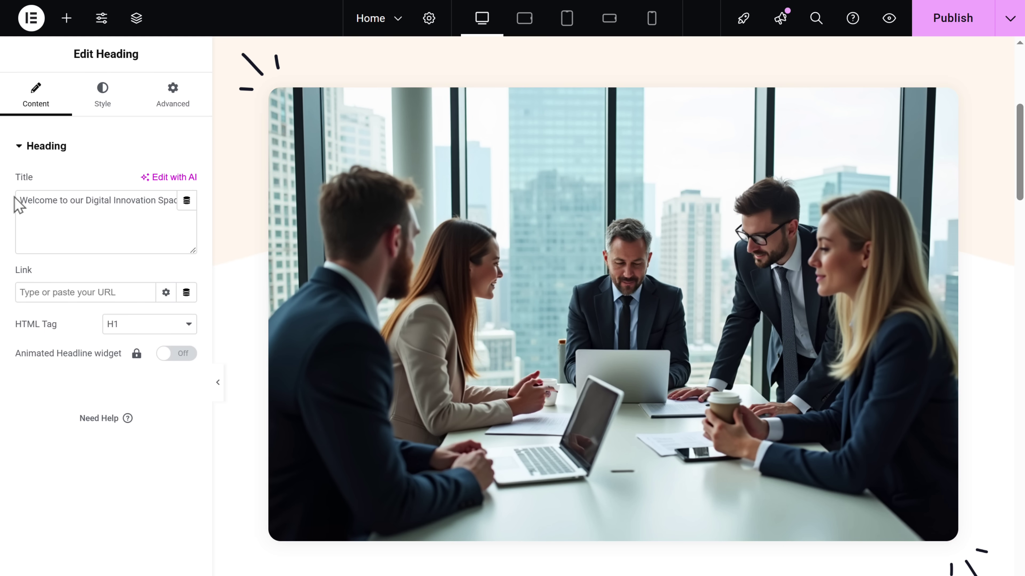
{"action": "left_click", "coordinate": [381, 172]}
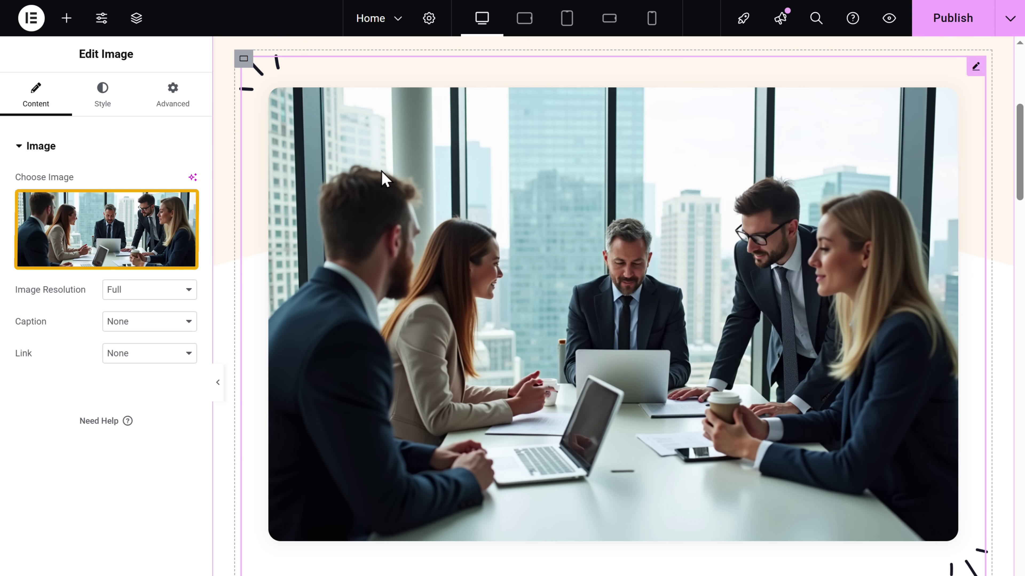
{"action": "left_click", "coordinate": [83, 268]}
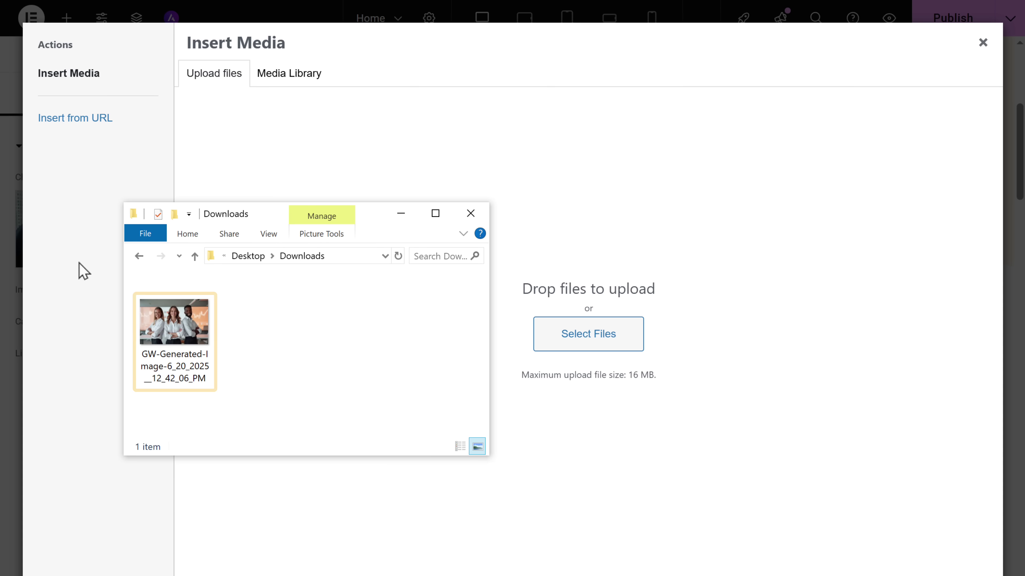
{"action": "left_click_drag", "start_coordinate": [177, 328], "coordinate": [190, 306]}
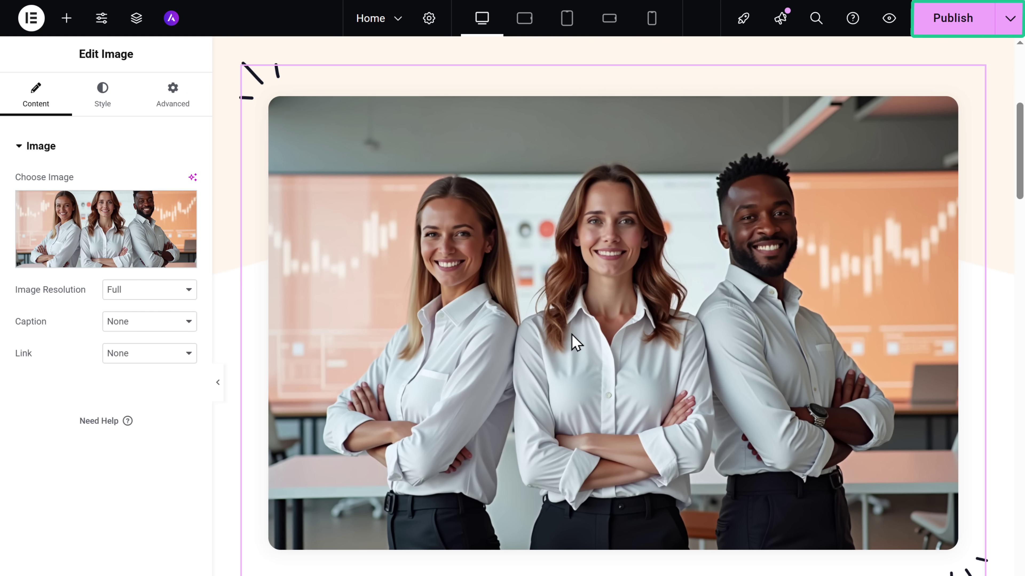
{"action": "left_click", "coordinate": [953, 29]}
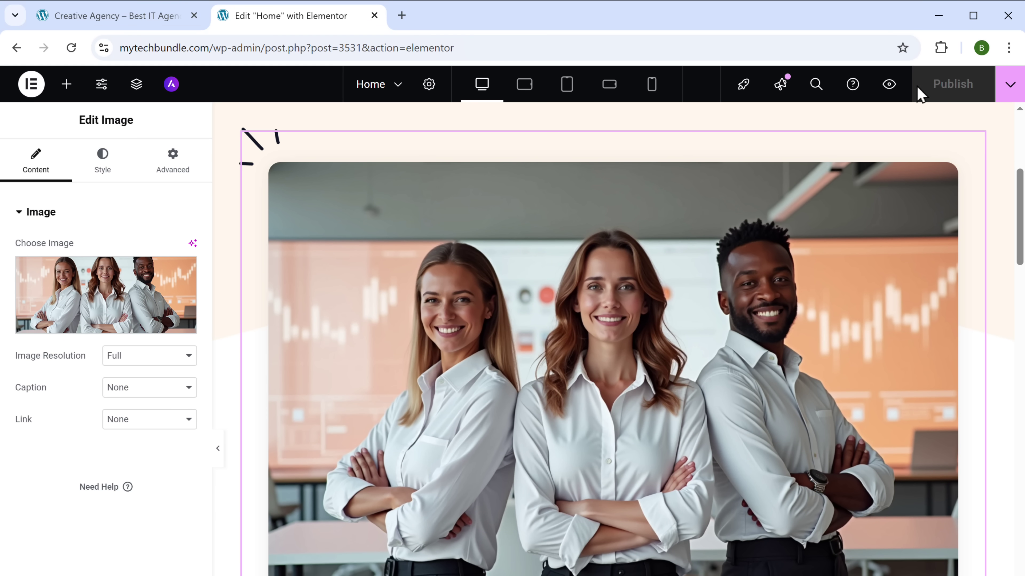
- Review the published home page on the live site, from the edited heading and photo down to the services section
{"action": "left_click", "coordinate": [104, 22]}
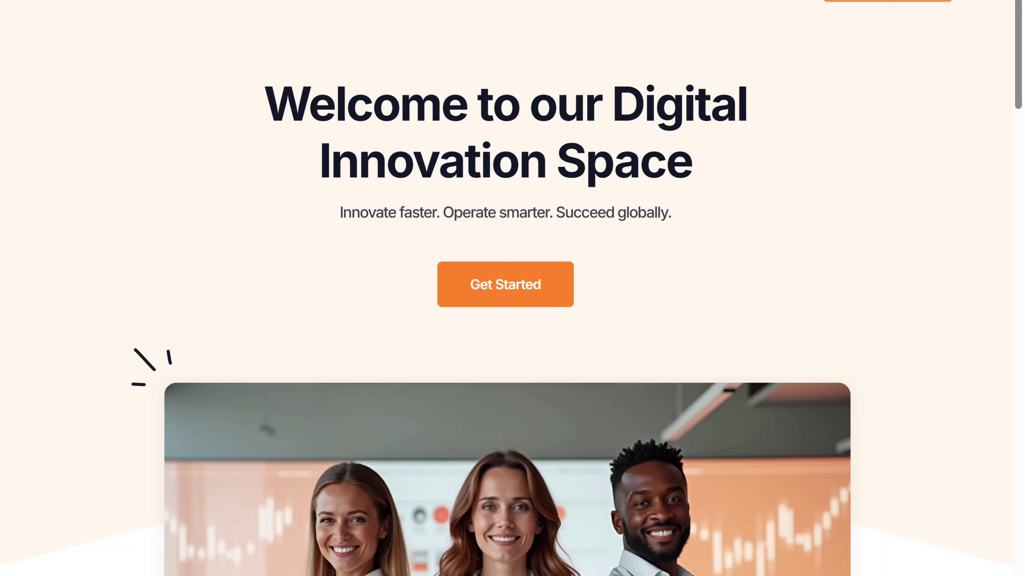
{"action": "scroll", "coordinate": [512, 288], "scroll_direction": "down", "scroll_amount": 15}
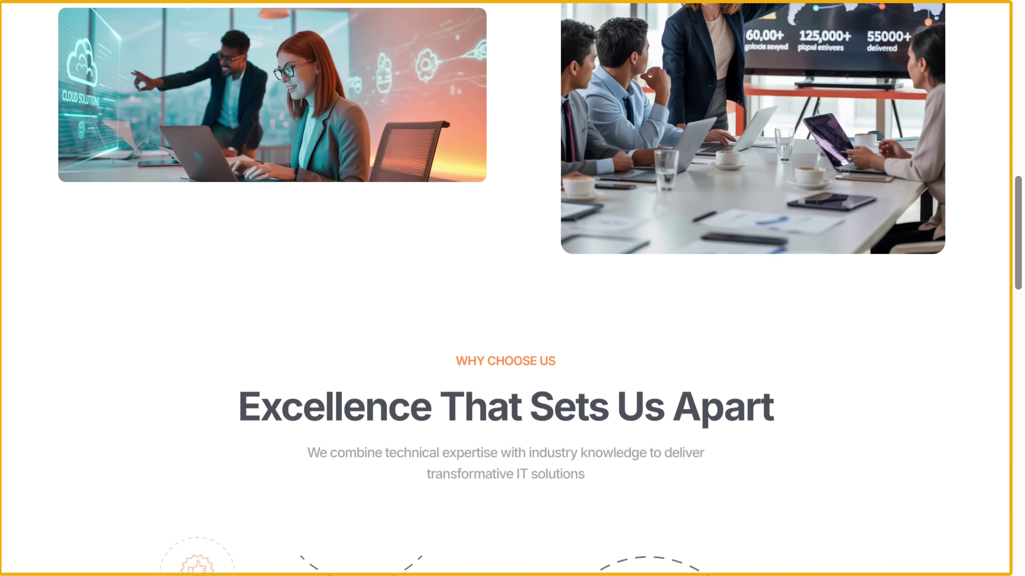
{"action": "scroll", "coordinate": [512, 288], "scroll_direction": "down", "scroll_amount": 15}
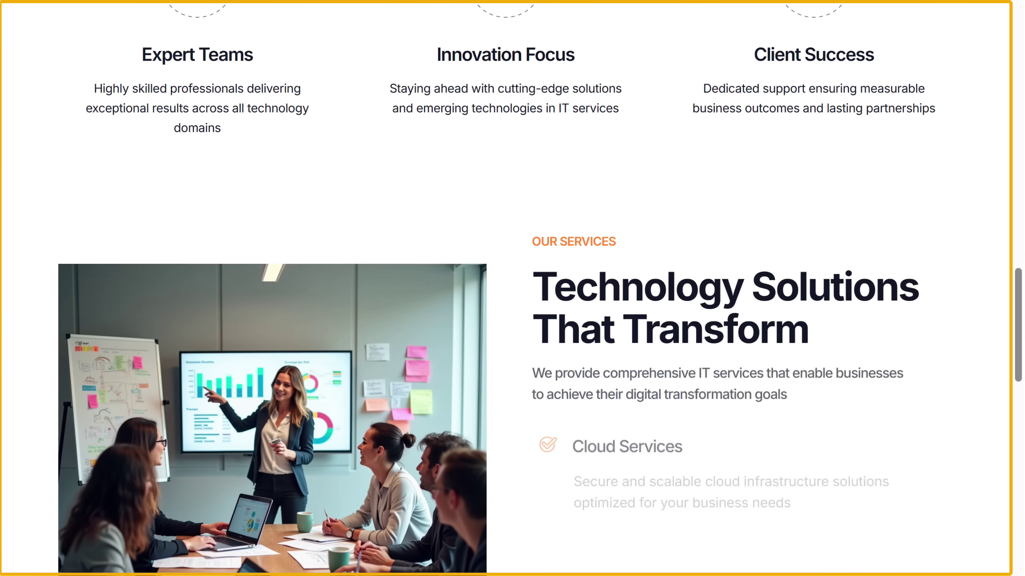